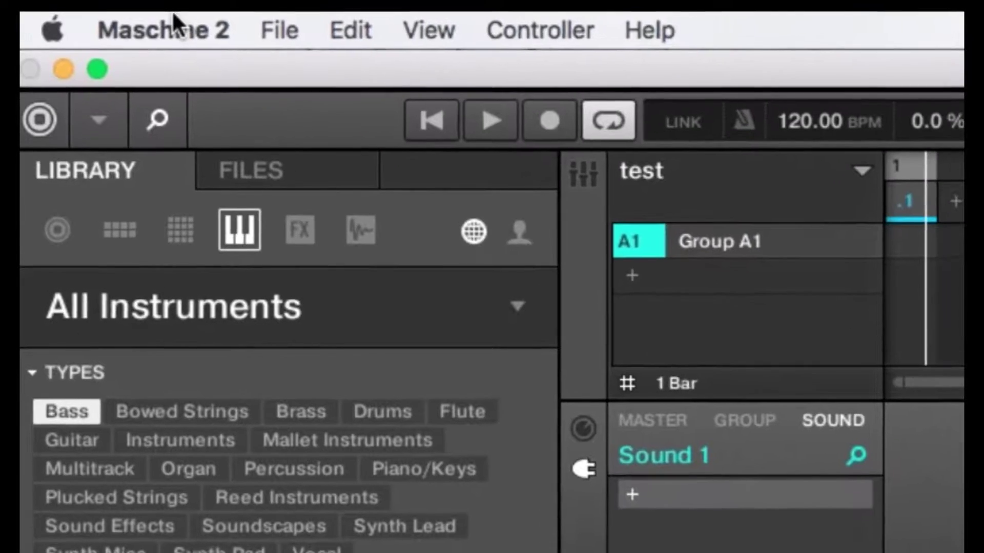
Step: Open Maschine 2's General preferences and lower the metronome volume slightly
click(136, 19)
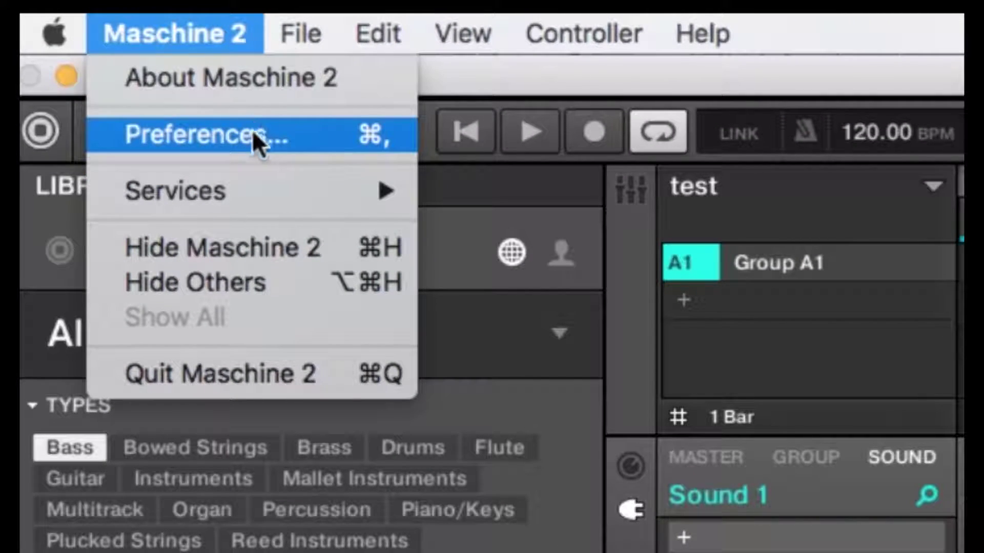
click(211, 142)
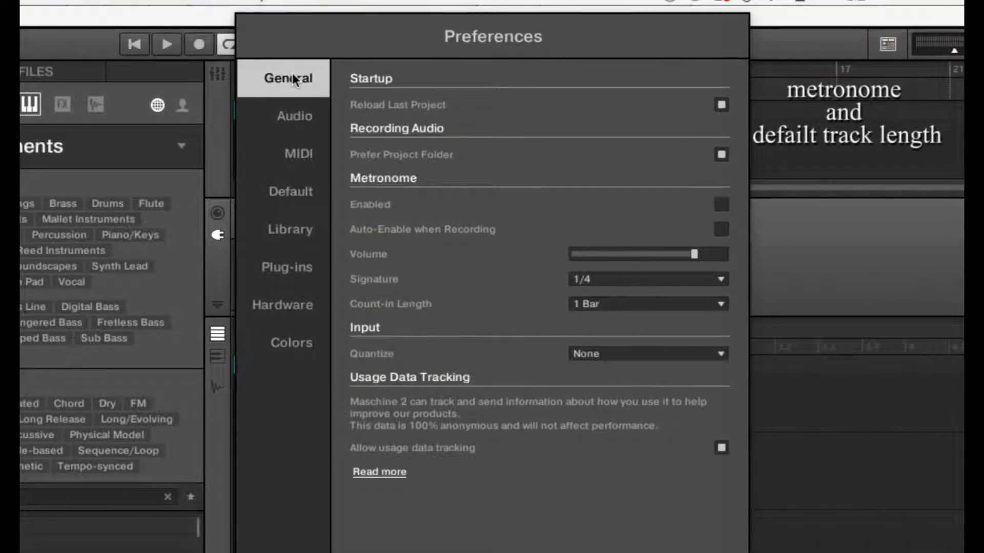
click(384, 179)
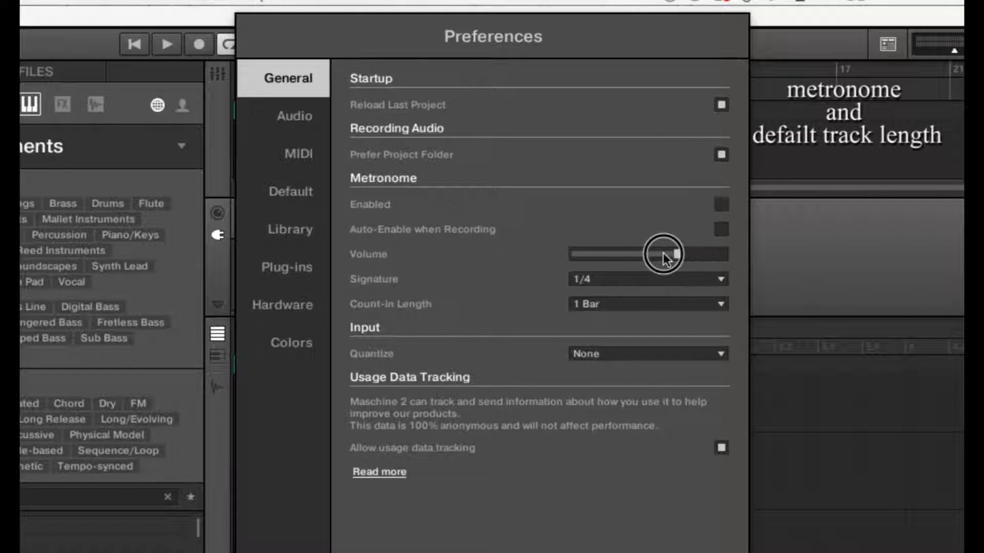
drag(694, 255, 691, 255)
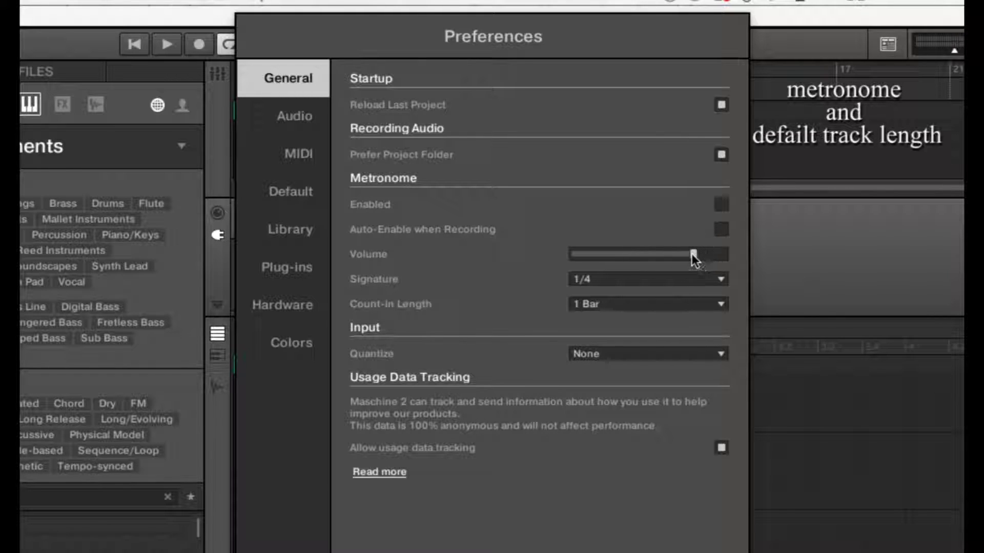
click(357, 283)
Step: Review the Default preferences page, nudge the default pattern length, then close Preferences
click(296, 201)
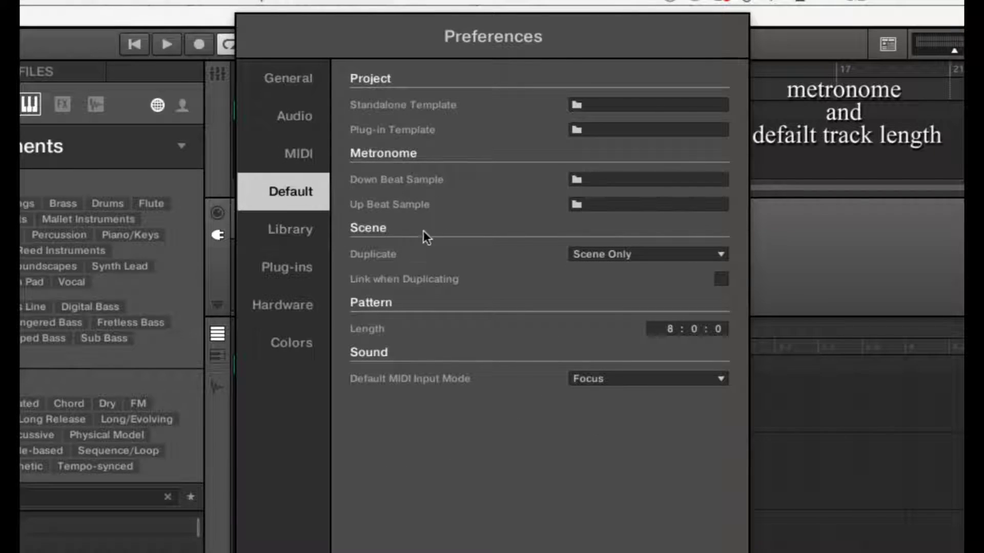
click(351, 150)
click(384, 303)
drag(673, 331, 673, 330)
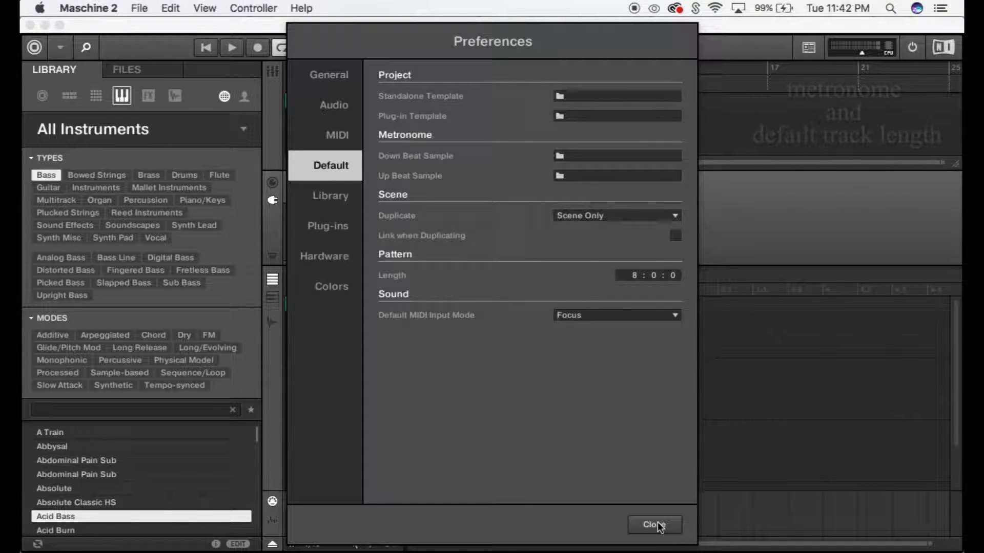
click(654, 525)
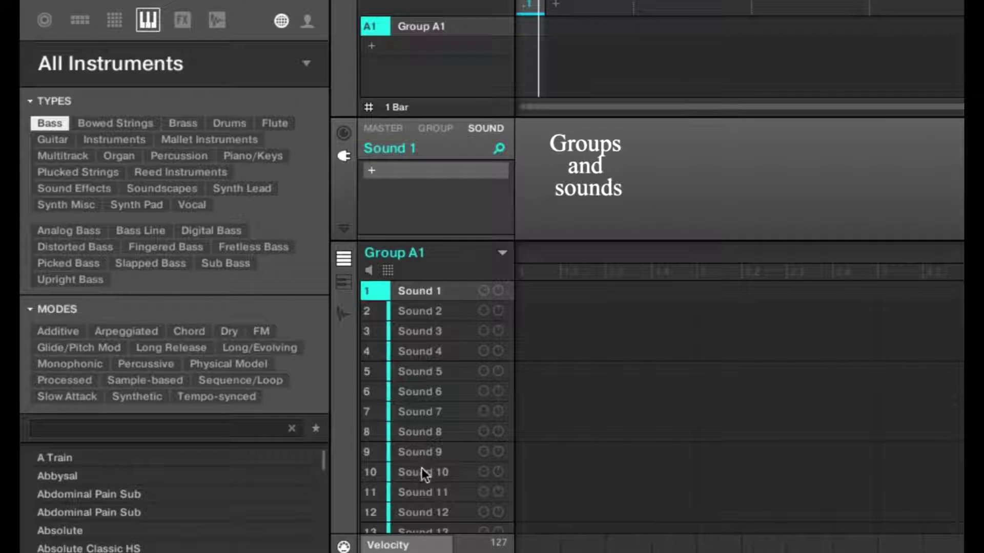
scroll(420, 422, down, 3)
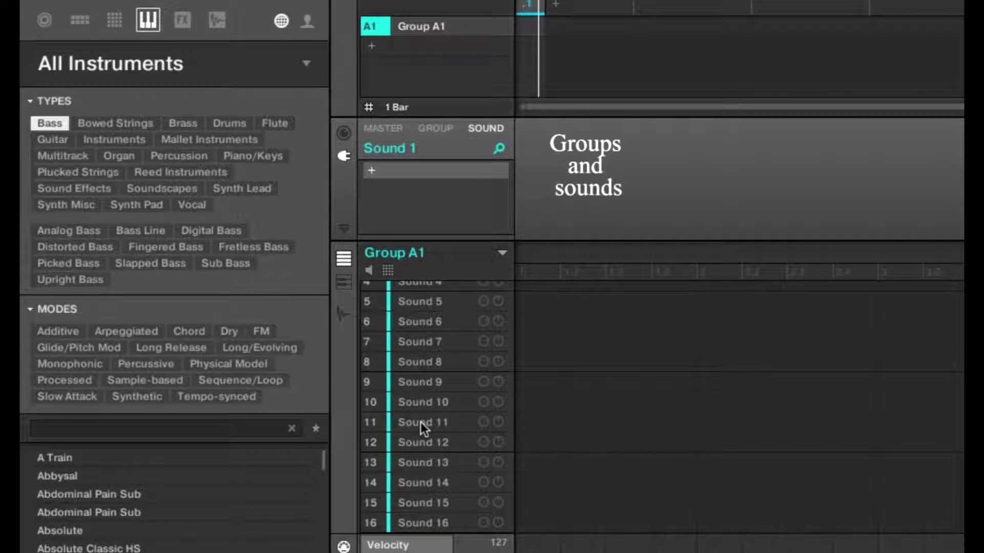
scroll(420, 422, up, 3)
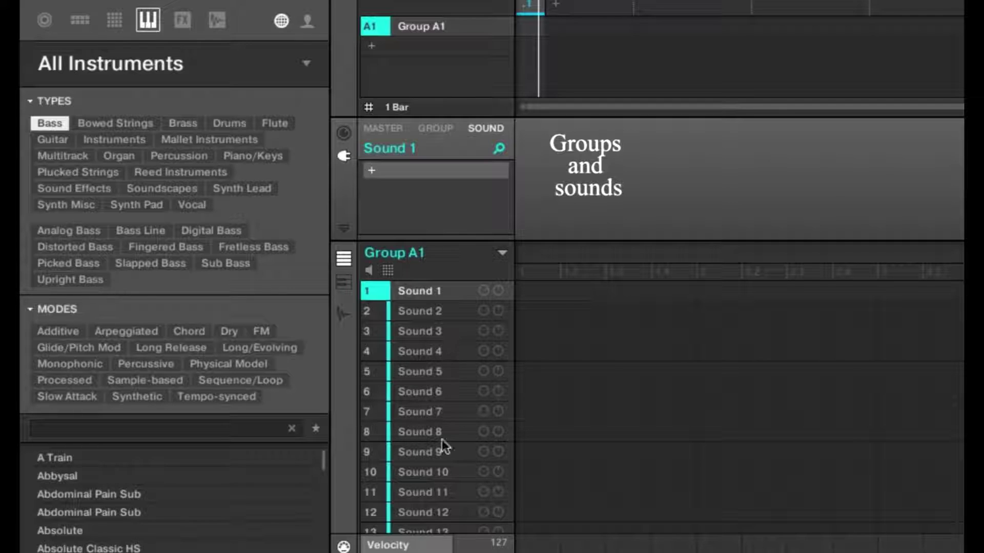
scroll(448, 493, down, 2)
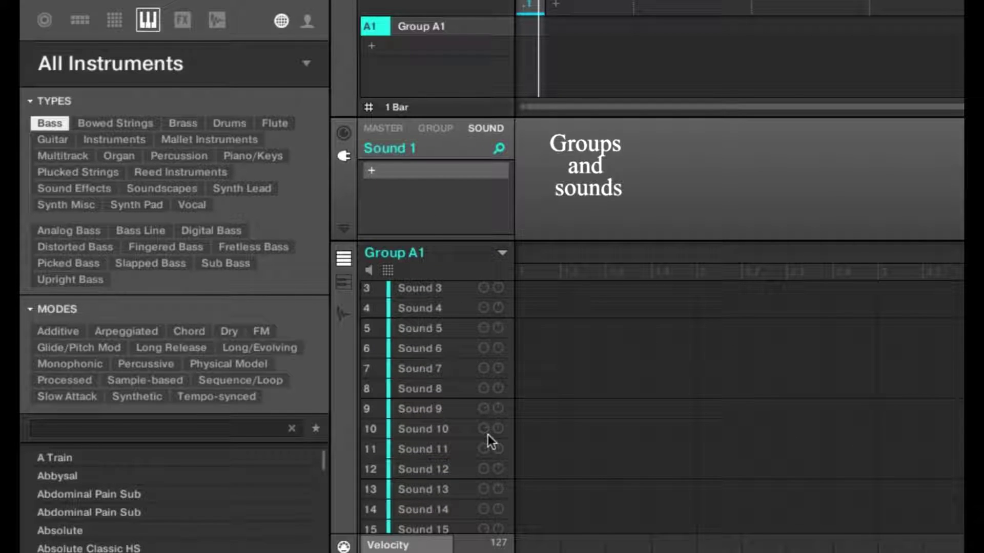
double_click(421, 27)
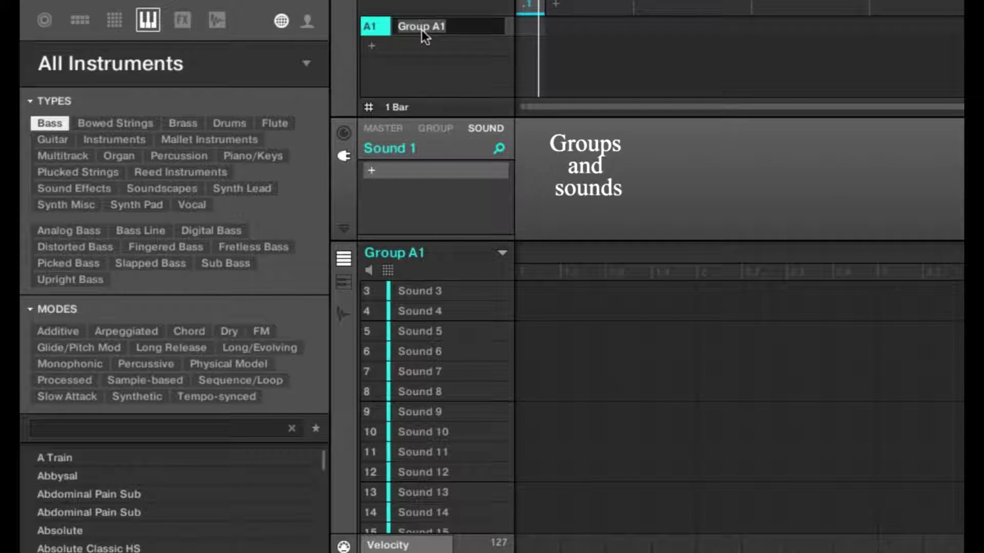
click(420, 73)
click(372, 47)
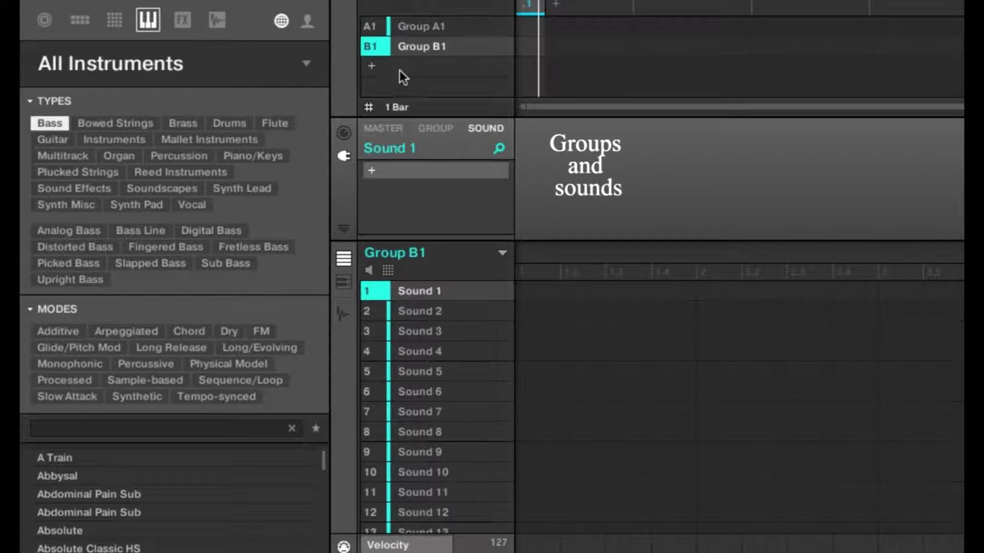
click(373, 67)
key(ctrl+z)
key(ctrl+z)
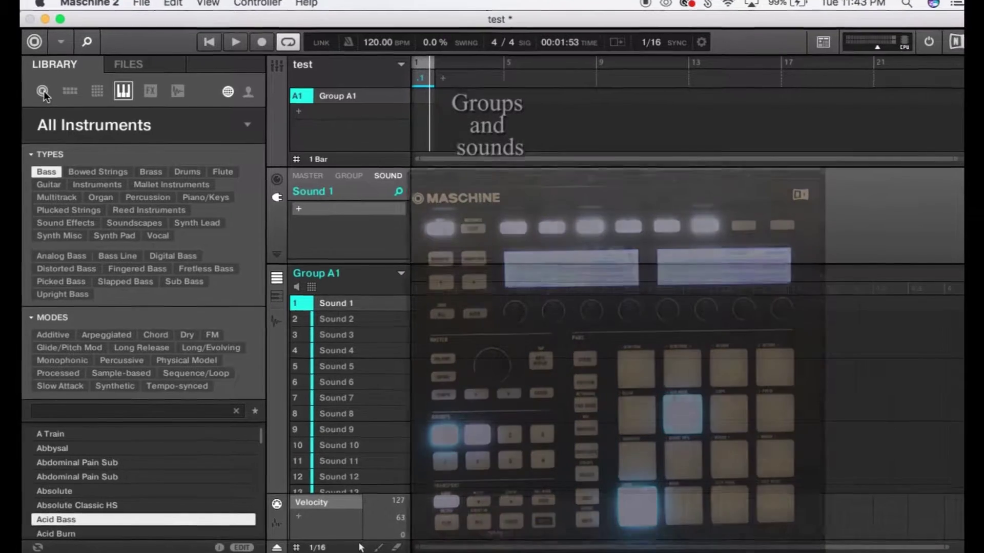
Step: Browse the library's projects in list and thumbnail views, briefly filtering to Drop Squad
click(43, 96)
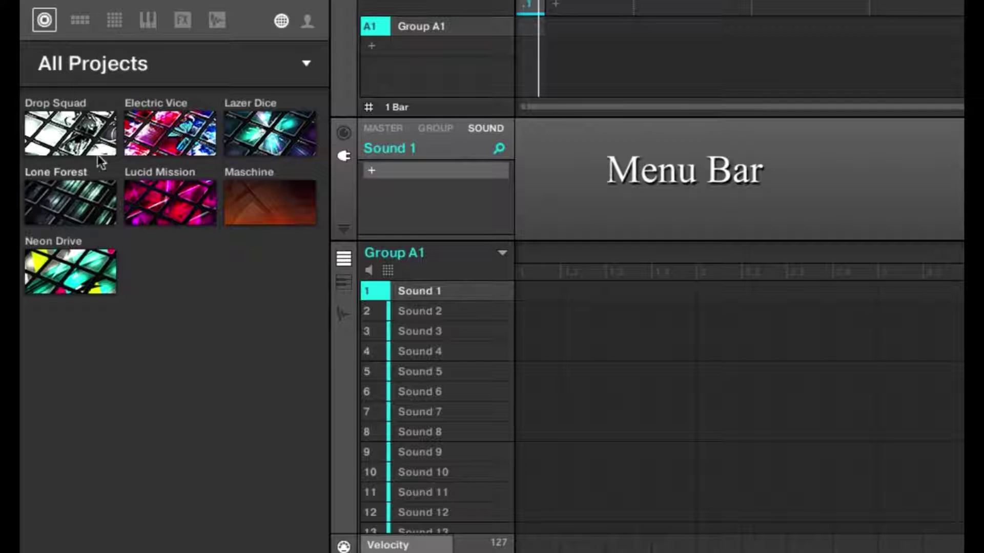
click(196, 71)
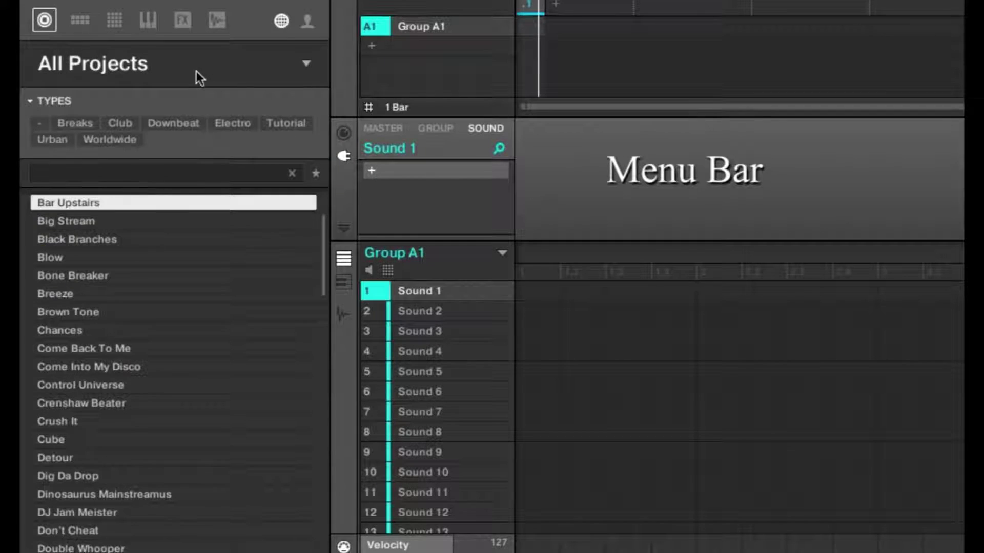
click(221, 72)
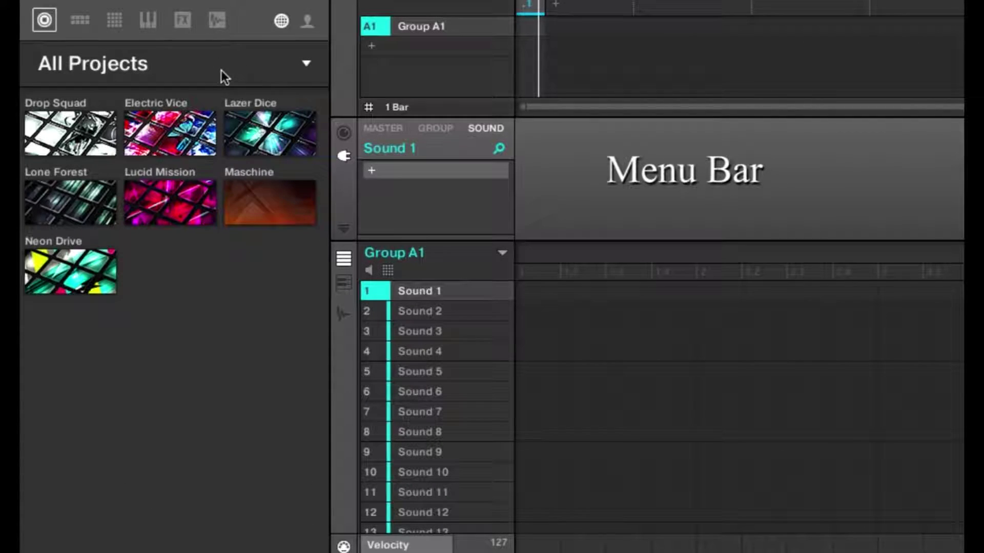
click(64, 119)
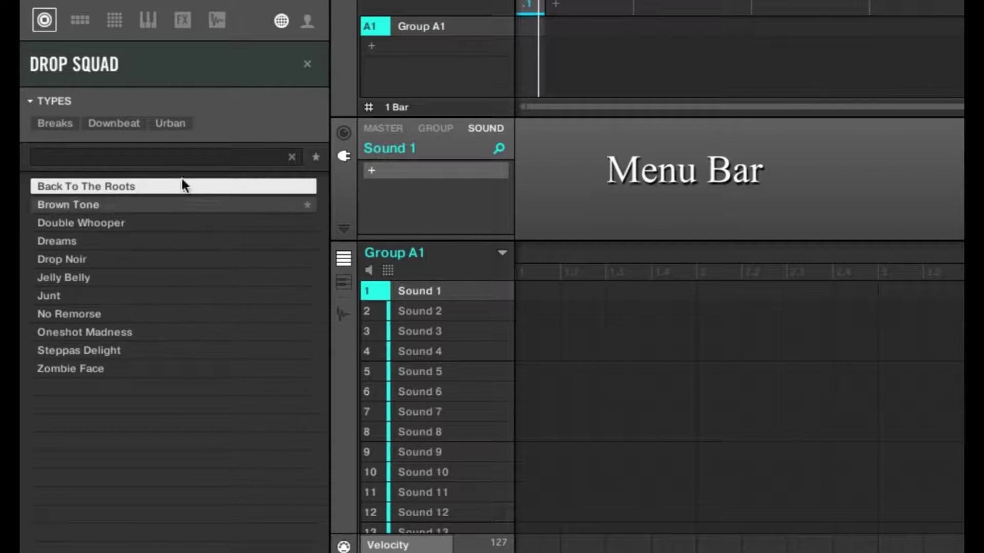
click(308, 65)
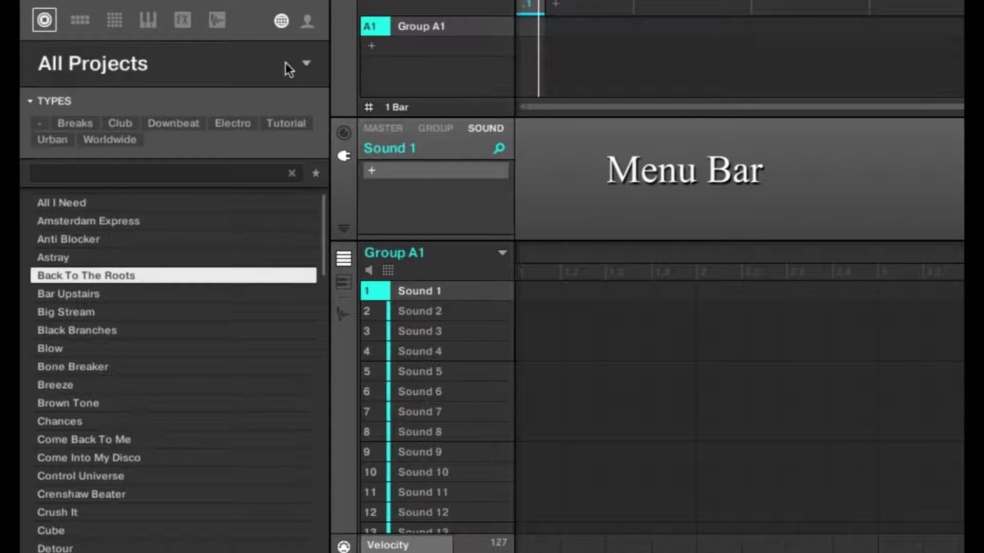
Step: Look through user-made projects, then return to the factory projects
click(310, 23)
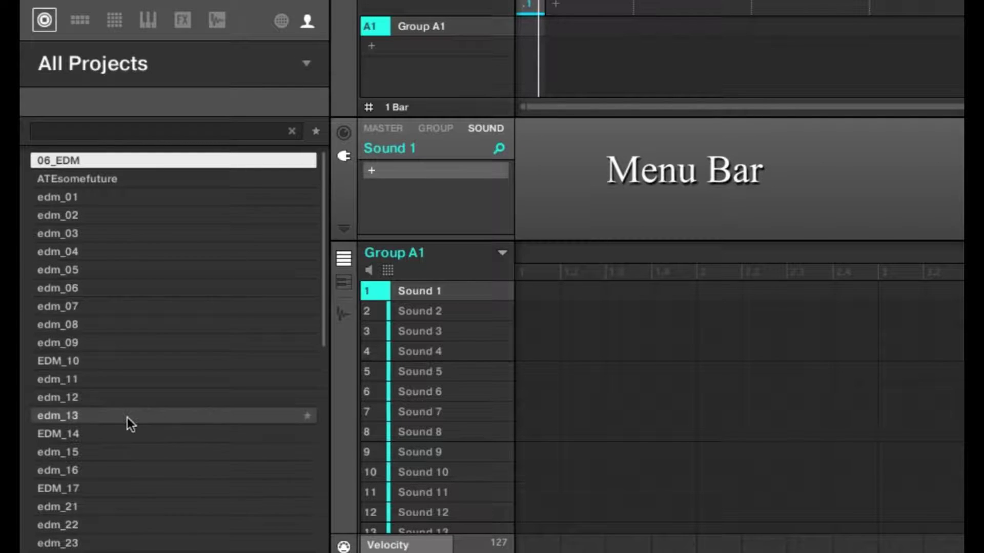
scroll(127, 417, down, 10)
scroll(127, 417, up, 10)
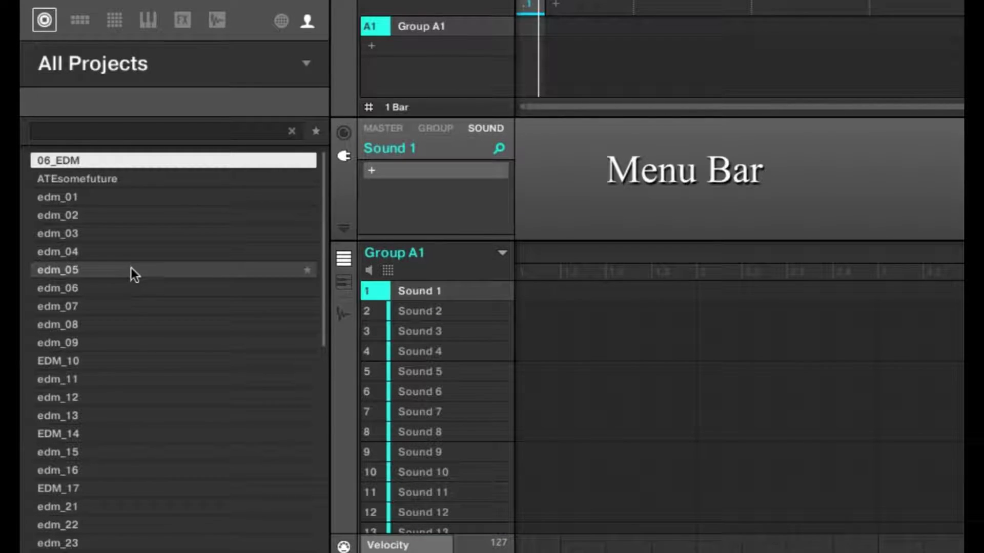
click(282, 23)
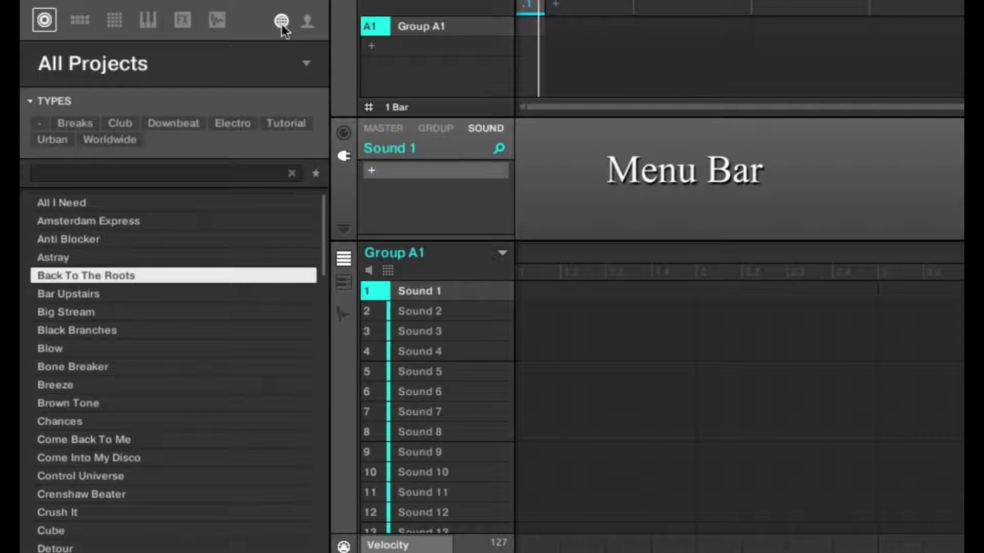
Step: Show the library's group kits and filter them to the Electric Vice collection
click(82, 22)
click(154, 66)
click(155, 66)
scroll(186, 322, down, 10)
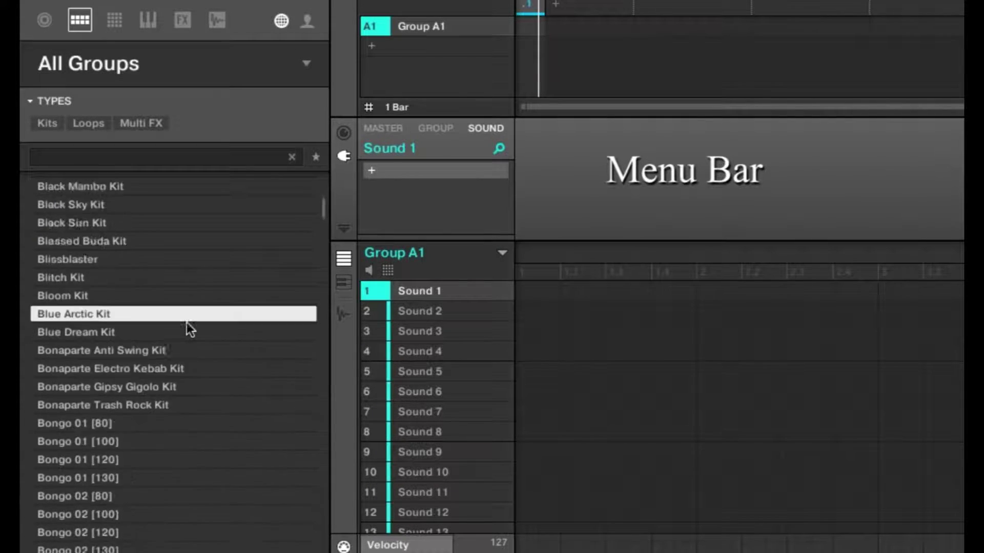
scroll(187, 322, up, 20)
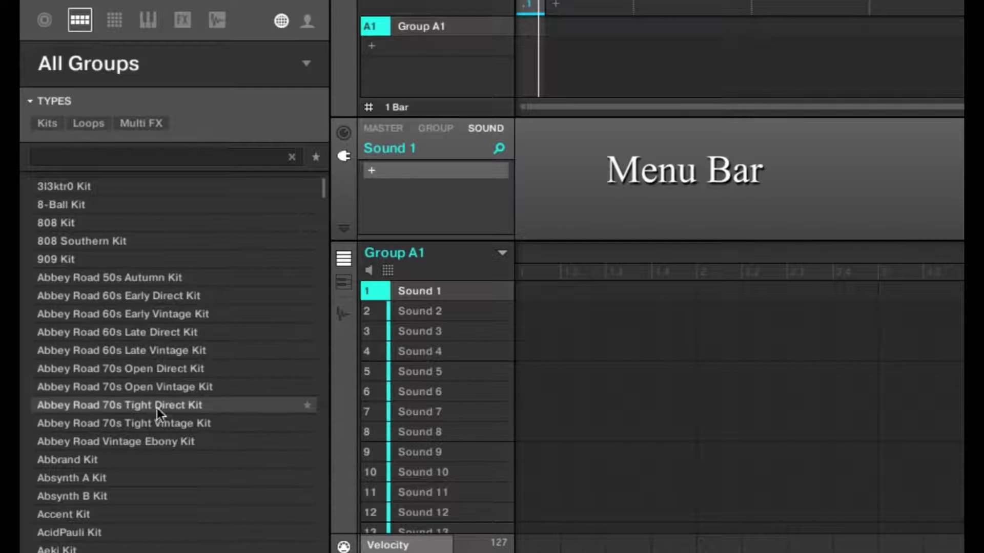
scroll(158, 409, down, 1)
scroll(159, 410, up, 1)
click(201, 66)
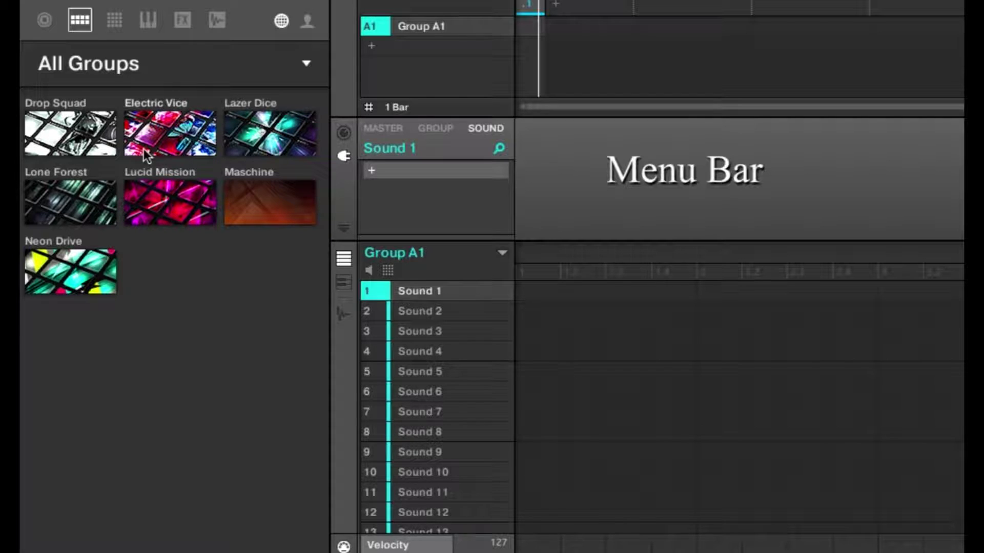
click(154, 120)
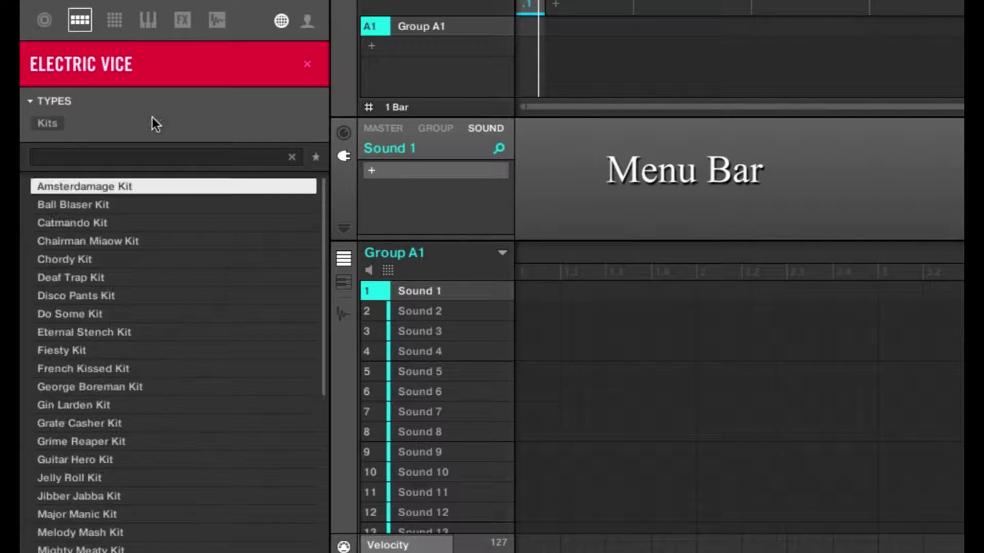
scroll(155, 382, down, 5)
scroll(155, 382, up, 5)
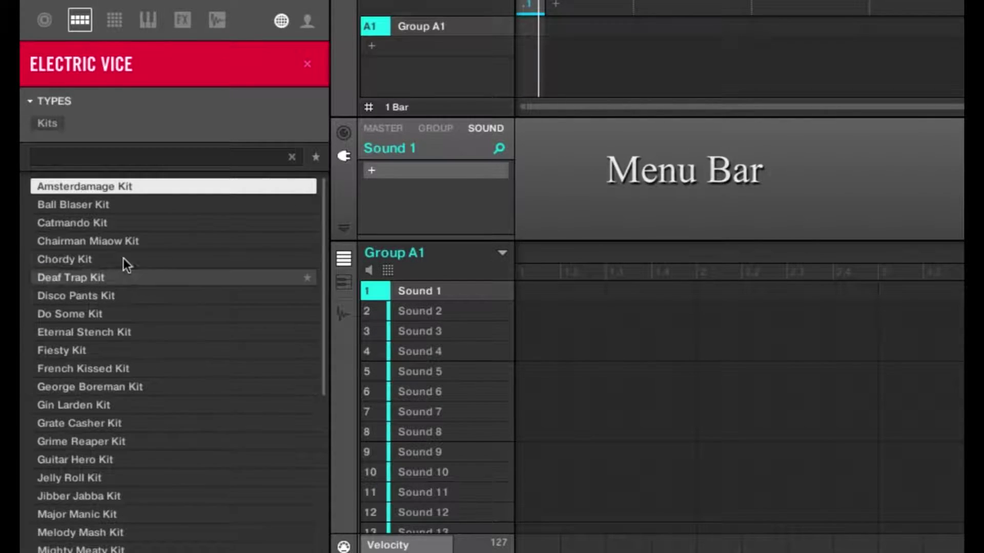
Step: Load the Electric Vice Chairman Miaow Kit into Group A1
double_click(118, 240)
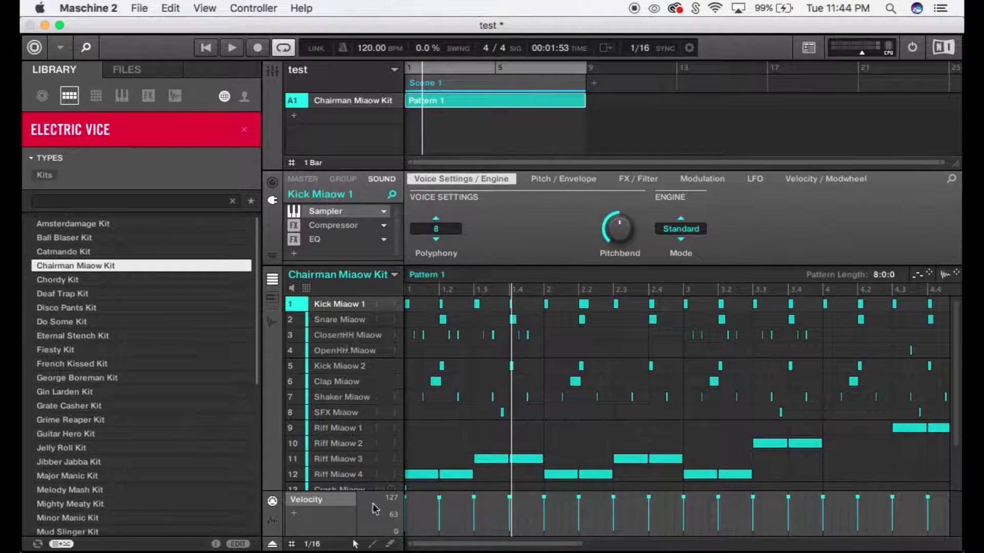
scroll(342, 388, down, 3)
scroll(341, 387, up, 3)
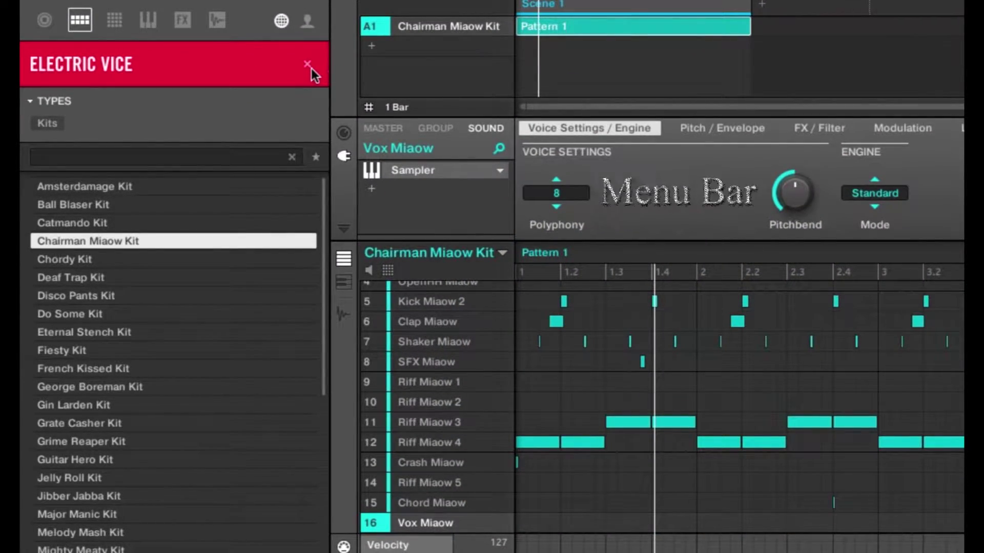
Step: Clear the Electric Vice filter and tour the Sounds, Instruments and Groups library tabs
click(308, 65)
click(110, 24)
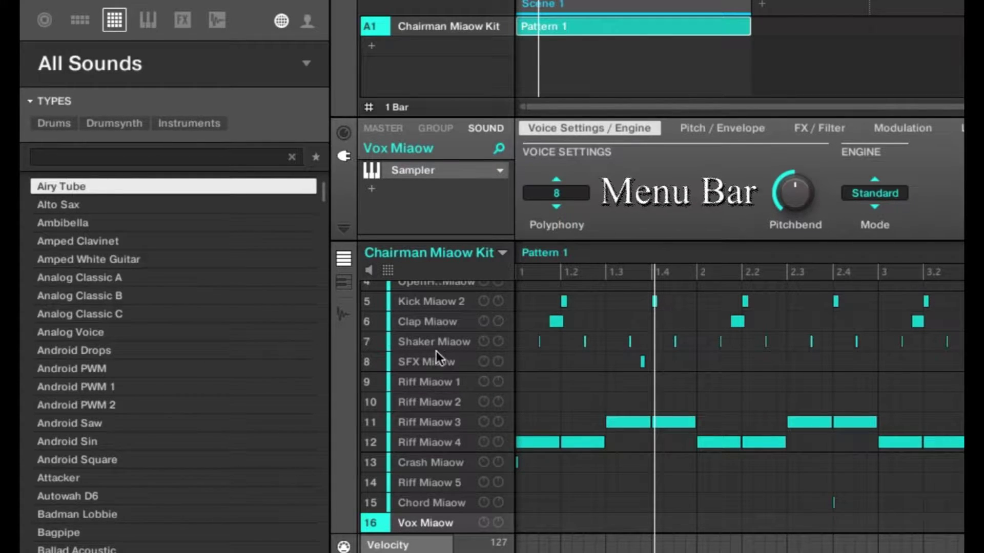
click(147, 21)
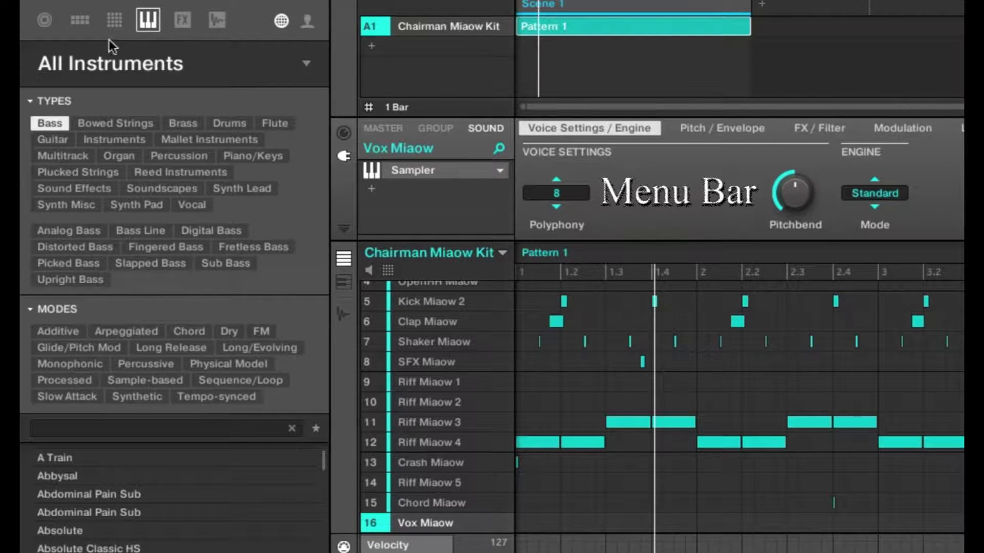
click(78, 20)
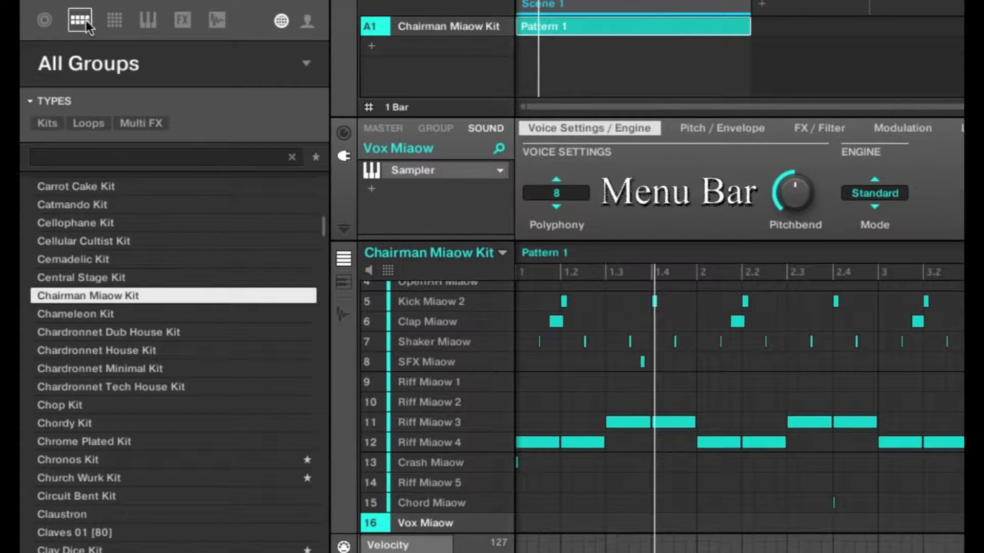
click(147, 19)
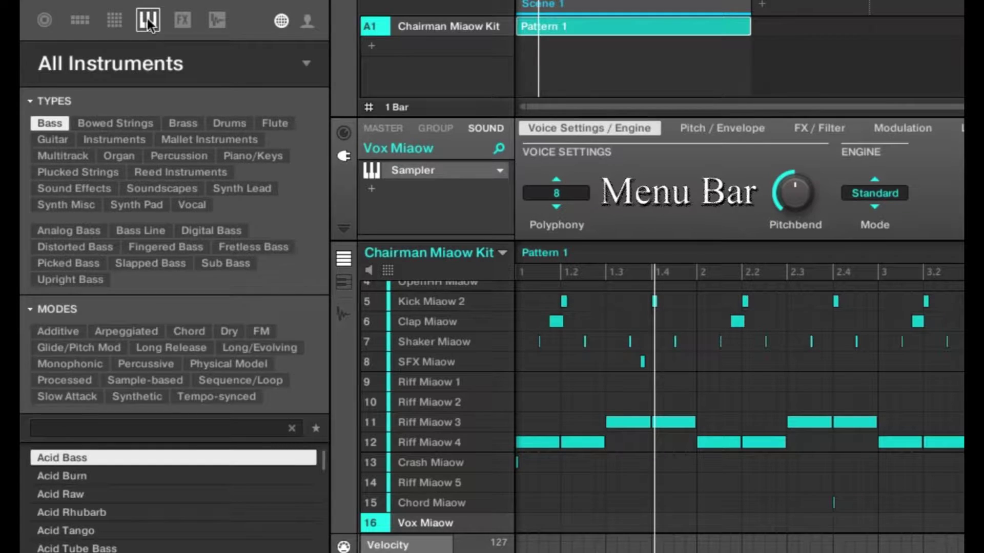
Step: Show instruments as product thumbnails and open the Massive preset library
click(198, 72)
scroll(154, 314, down, 5)
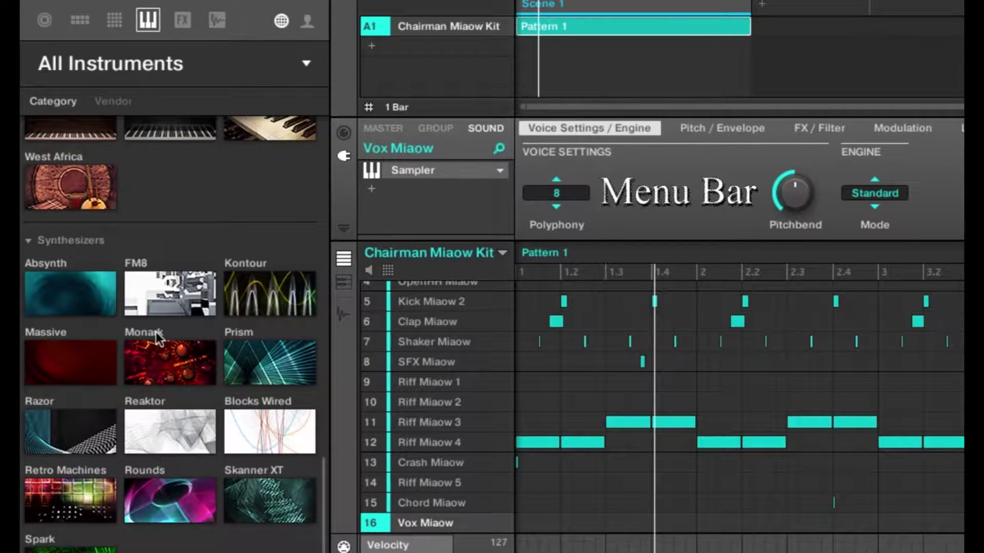
click(67, 364)
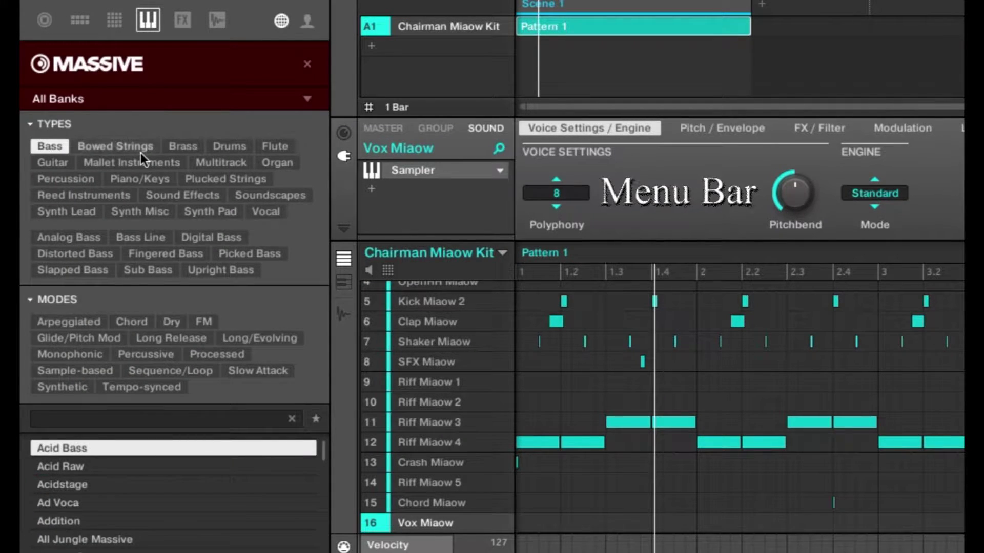
scroll(221, 450, down, 15)
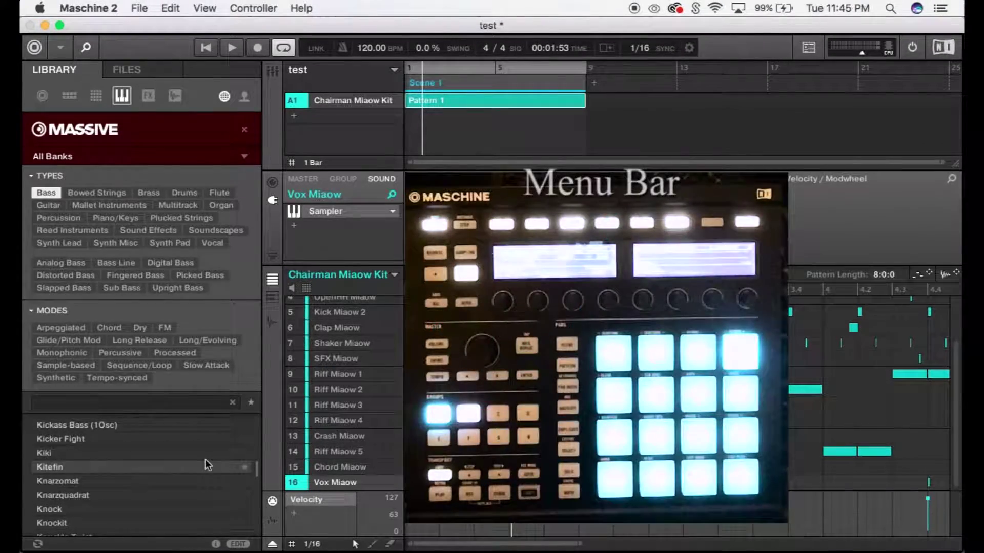
scroll(205, 459, up, 15)
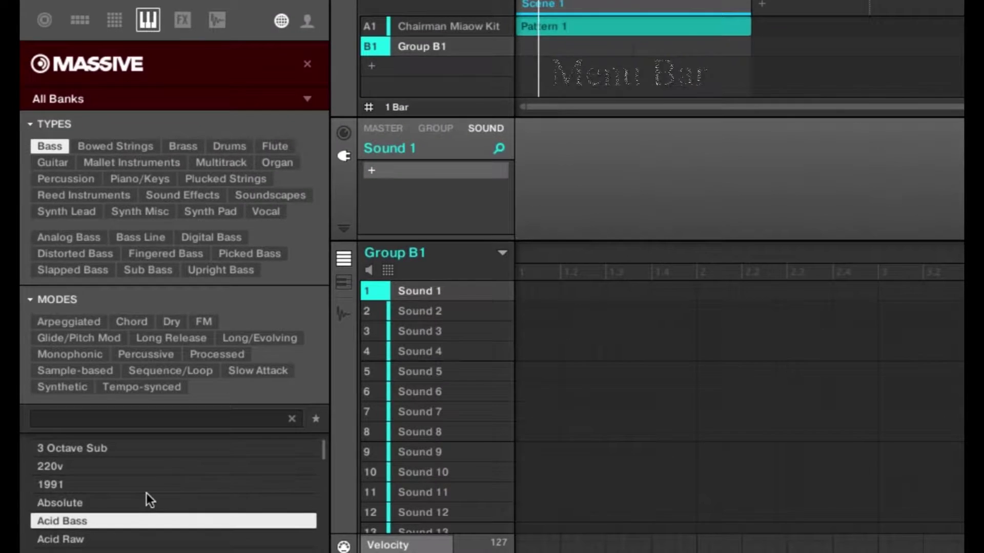
Step: Load the Massive preset Absolute into Sound 1 and rename Group B1 to 'synths'
click(142, 502)
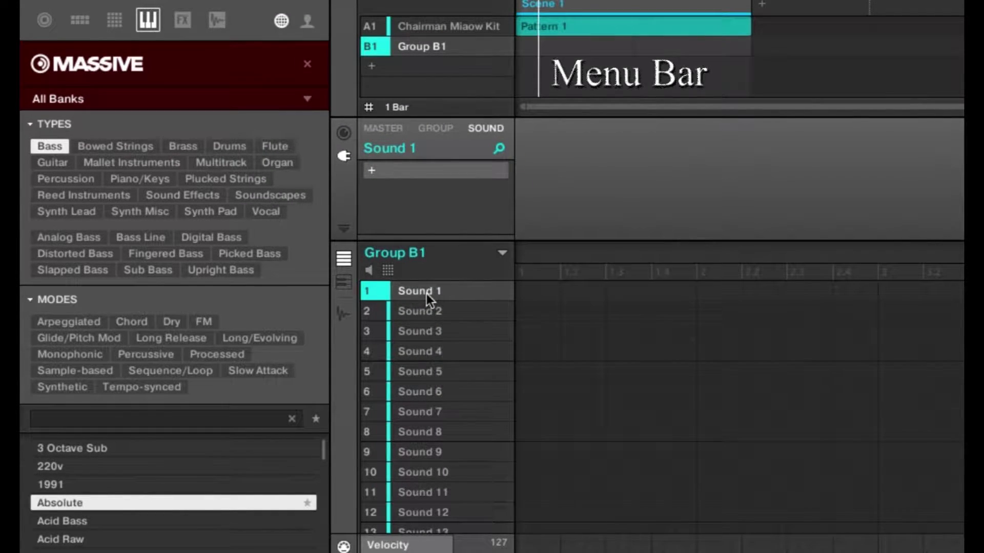
double_click(428, 47)
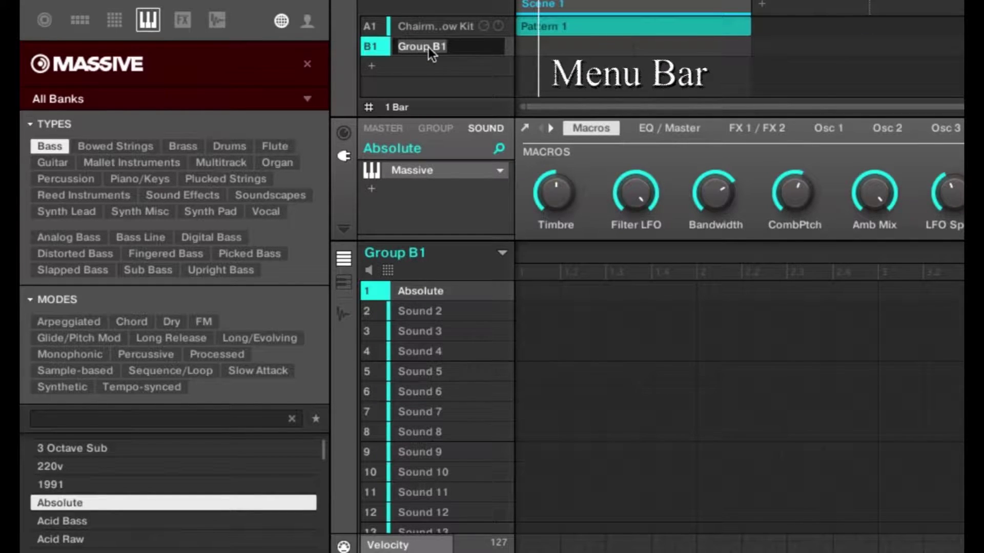
text(synths)
key(Return)
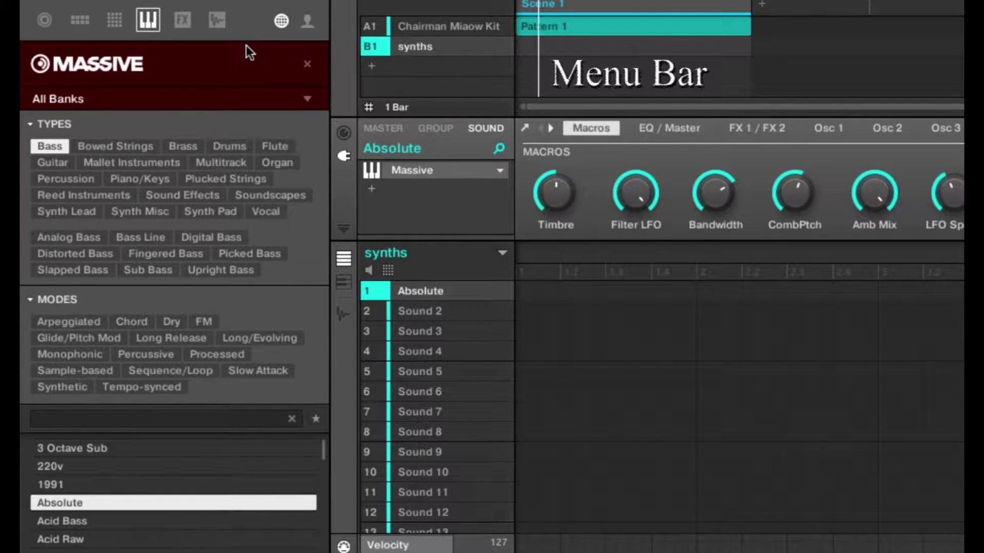
Step: Remove the Massive filter and toggle the instrument product thumbnails on and off
click(307, 64)
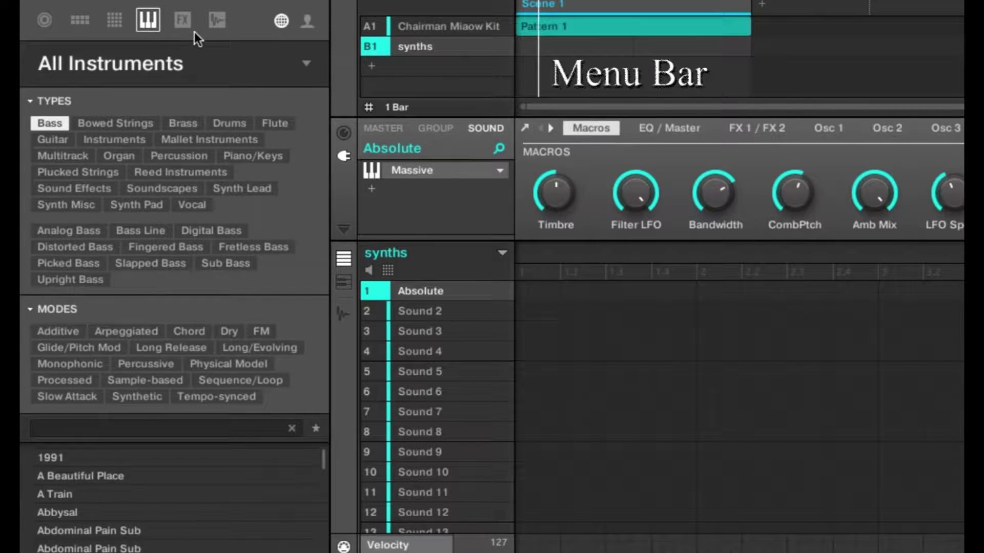
click(202, 69)
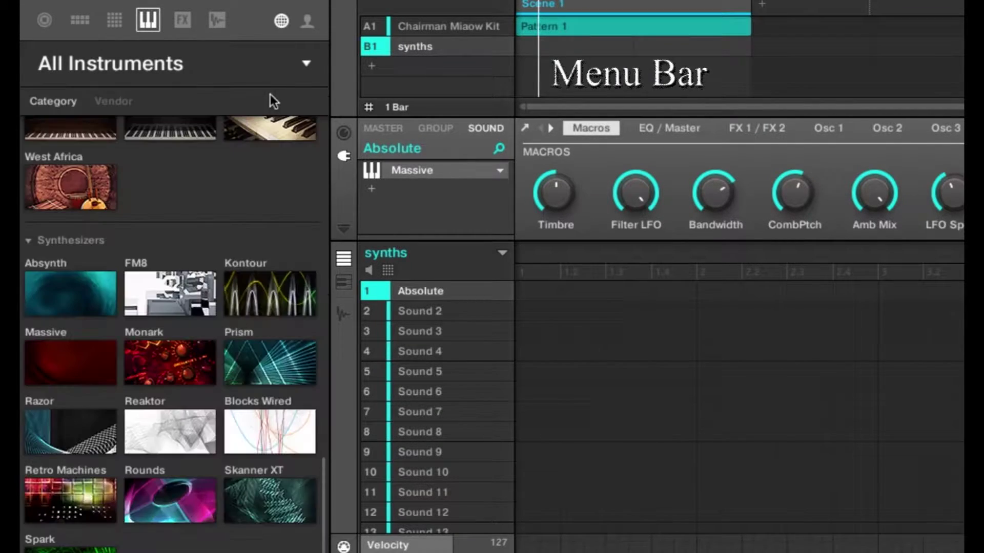
click(294, 65)
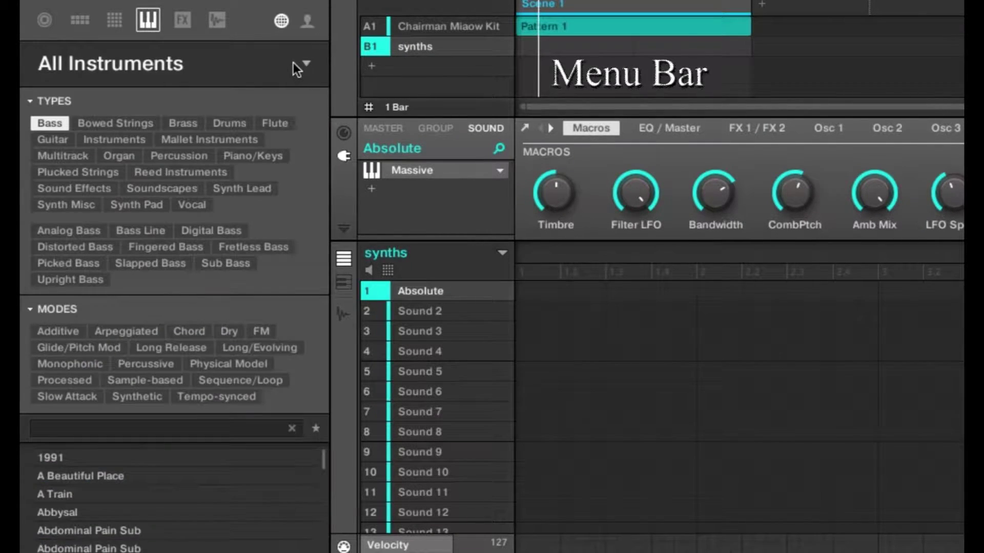
Step: Browse the All Effects library, viewing its product thumbnails and effect type filters
click(182, 21)
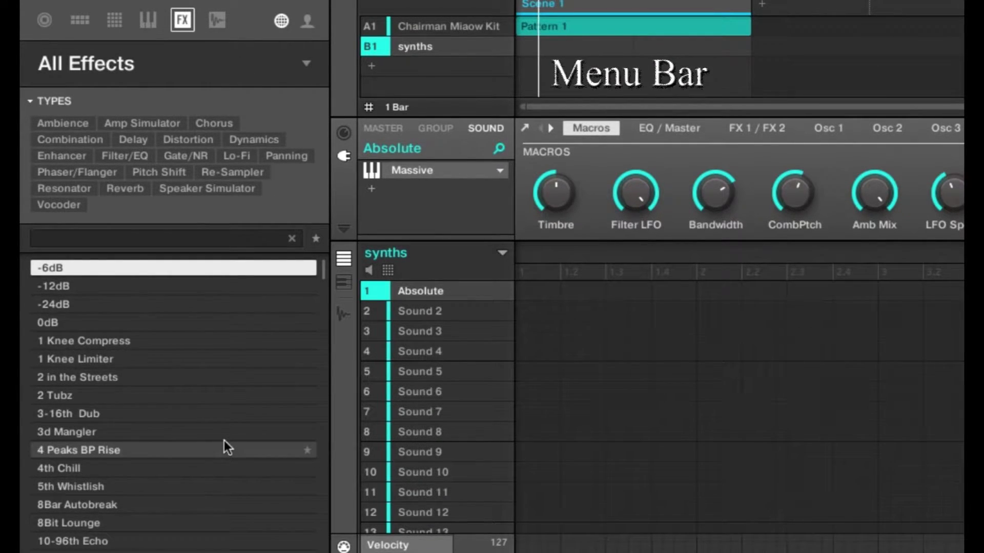
scroll(224, 440, down, 10)
scroll(224, 441, down, 10)
key(Home)
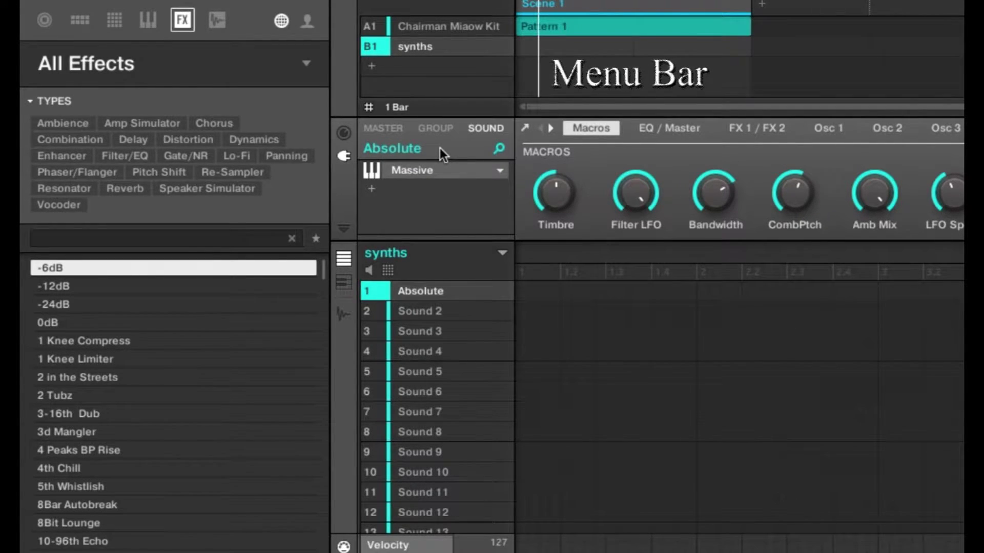
click(210, 71)
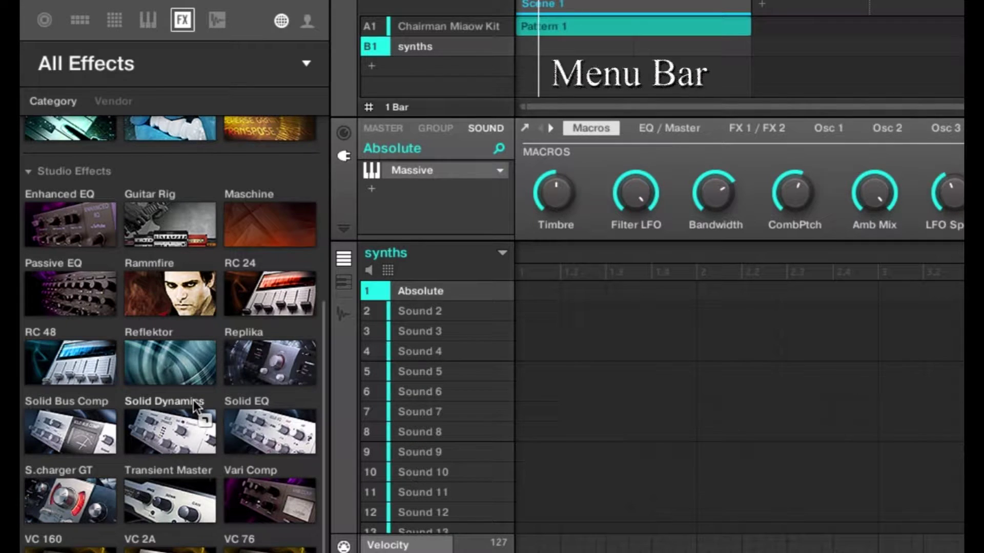
scroll(194, 407, up, 5)
scroll(195, 407, down, 5)
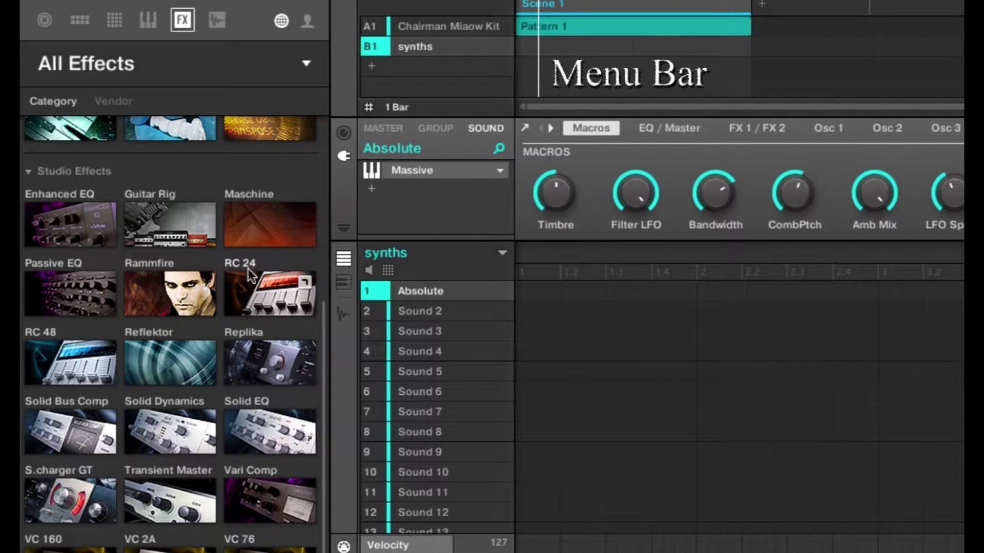
scroll(154, 352, up, 5)
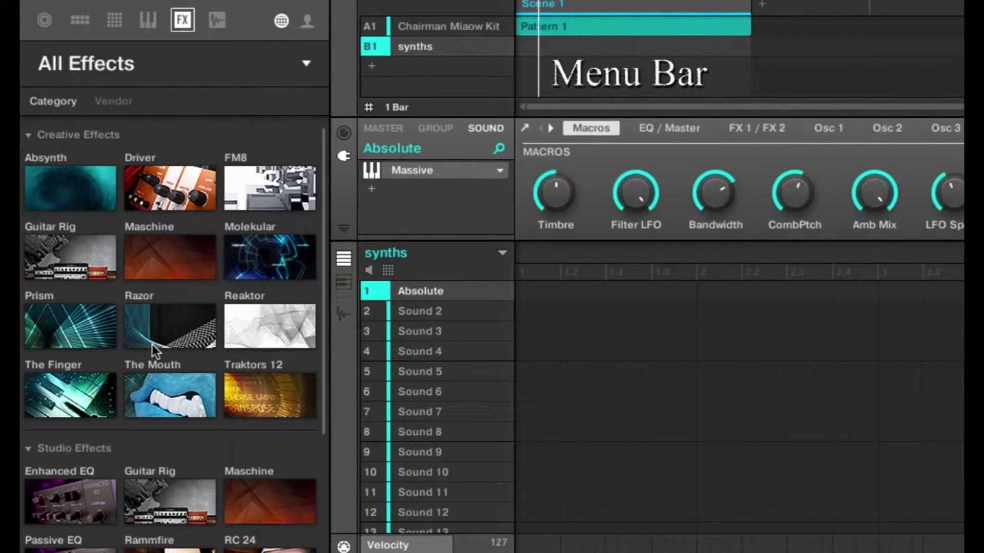
click(225, 62)
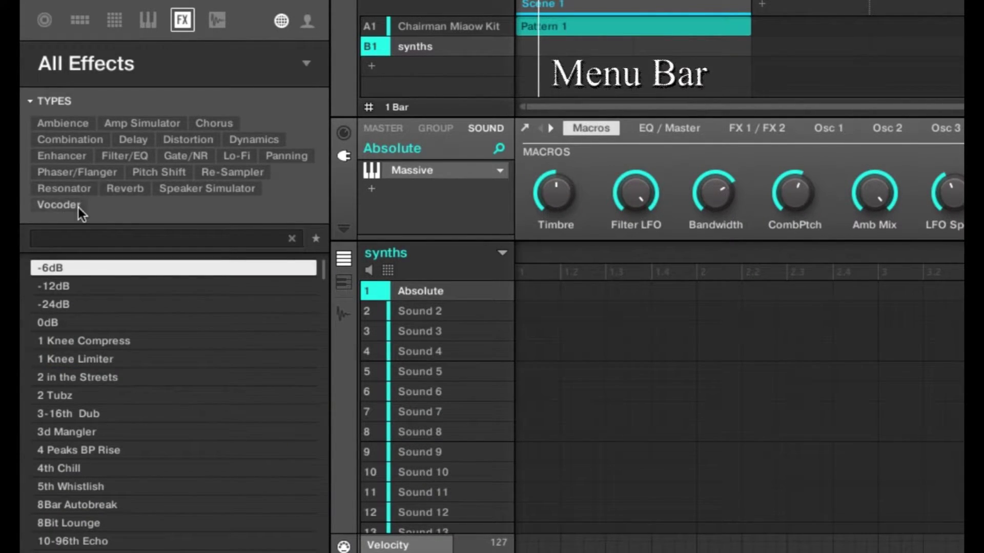
Step: Open the Samples library and search it for 'snare'
click(216, 19)
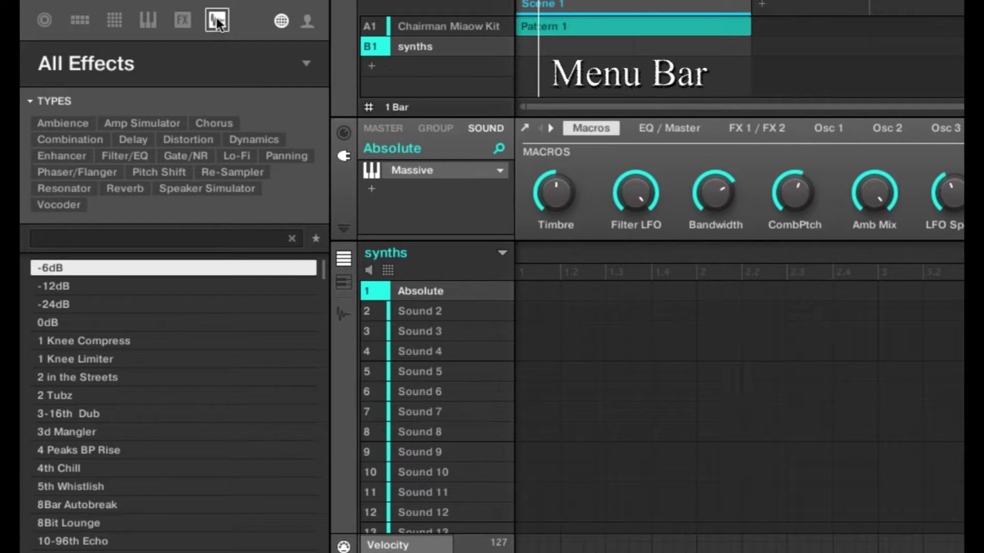
click(171, 159)
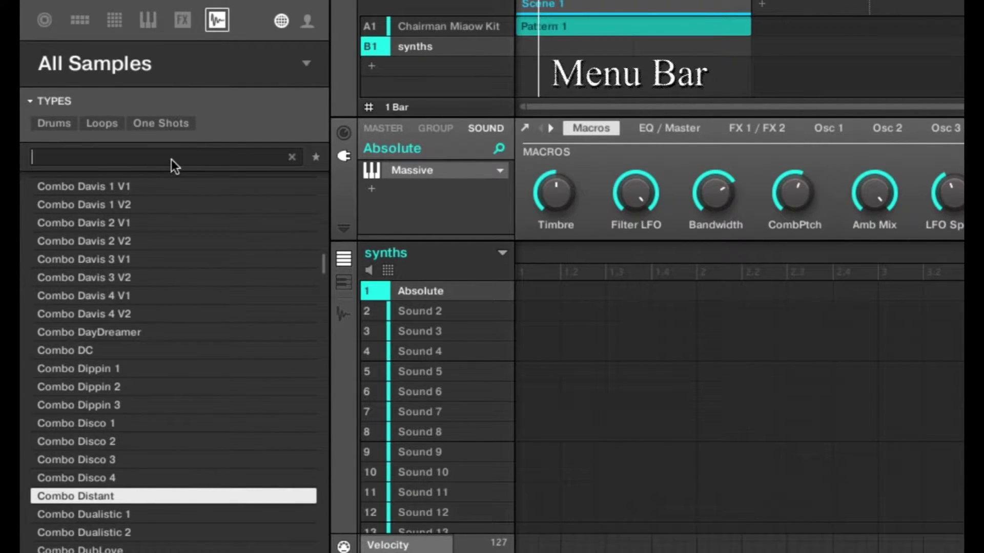
text(snare)
scroll(159, 278, down, 10)
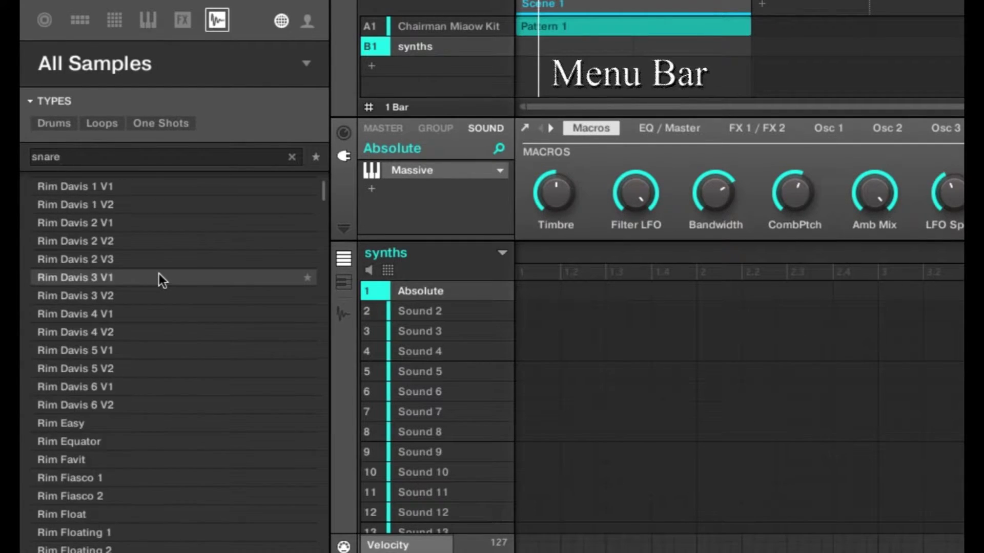
scroll(159, 277, up, 10)
Step: Search the samples for 'kick', then 'vocal', and finally clear the search
key(BackSpace)
key(BackSpace)
key(BackSpace)
key(BackSpace)
key(BackSpace)
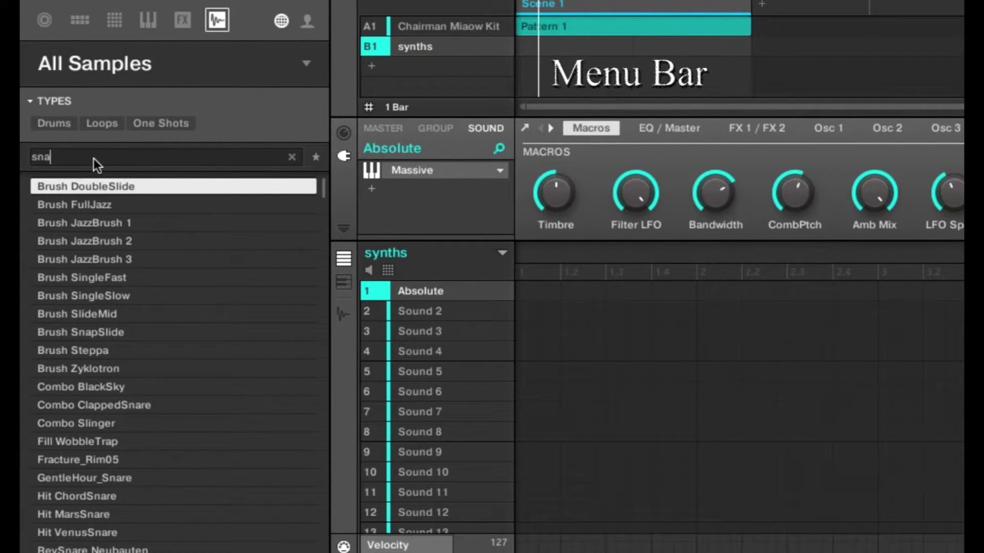
text(ki)
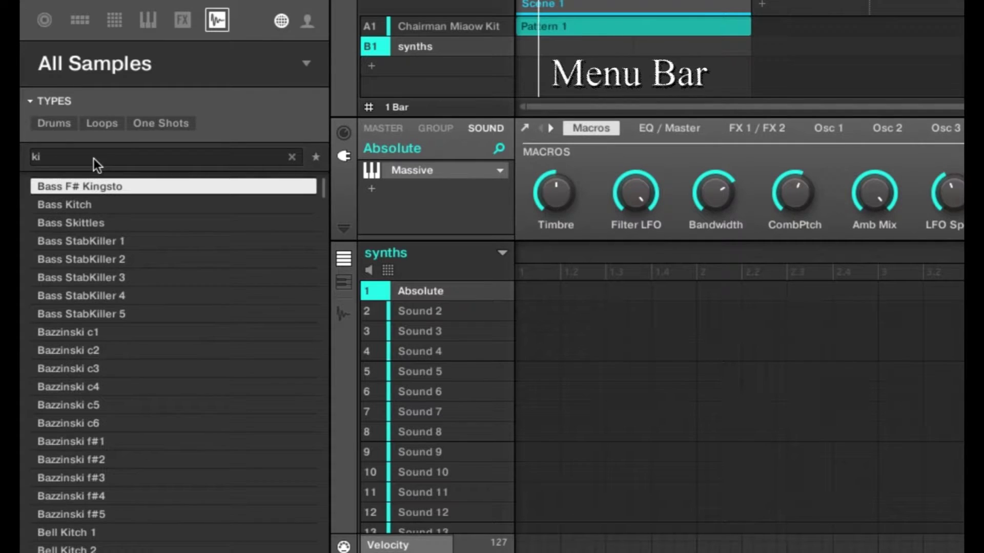
text(ck)
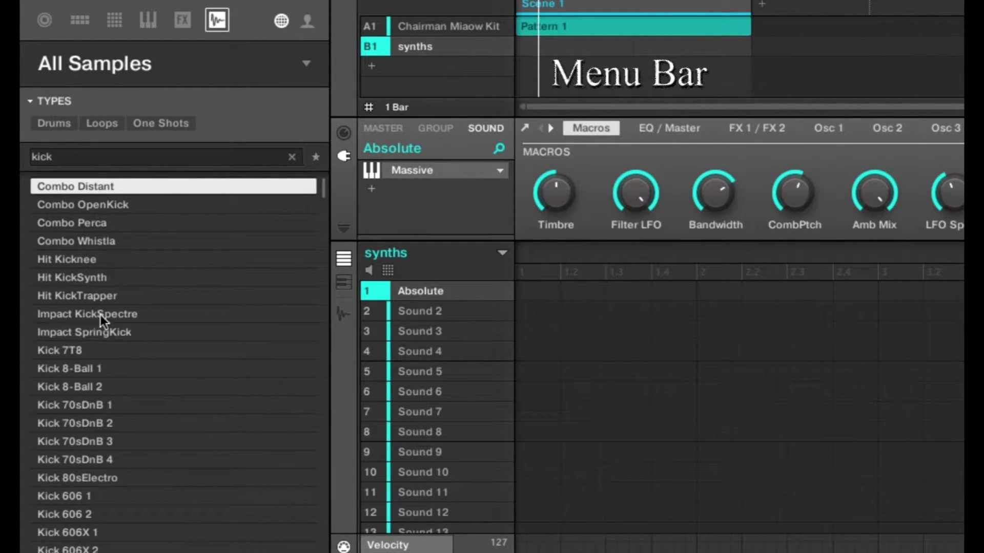
scroll(137, 332, down, 15)
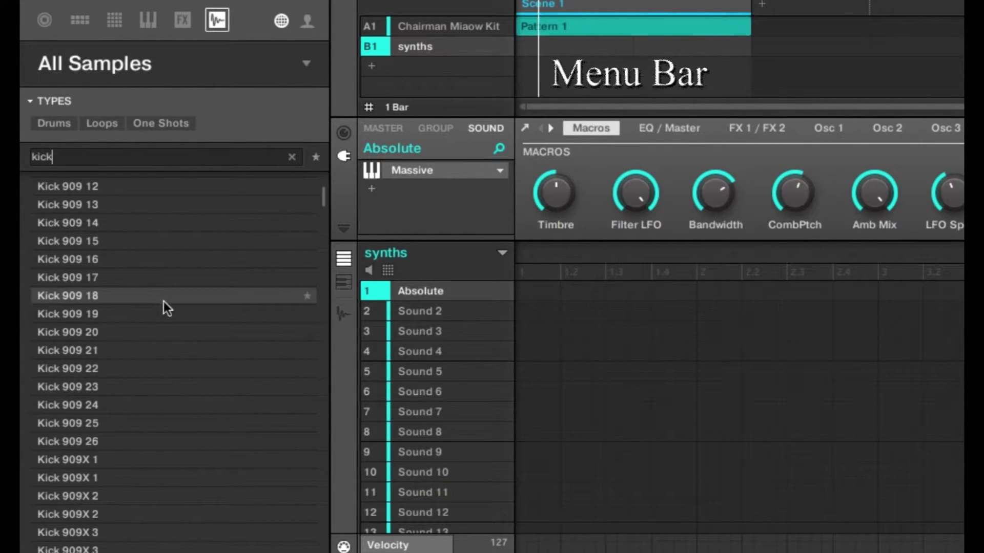
double_click(149, 155)
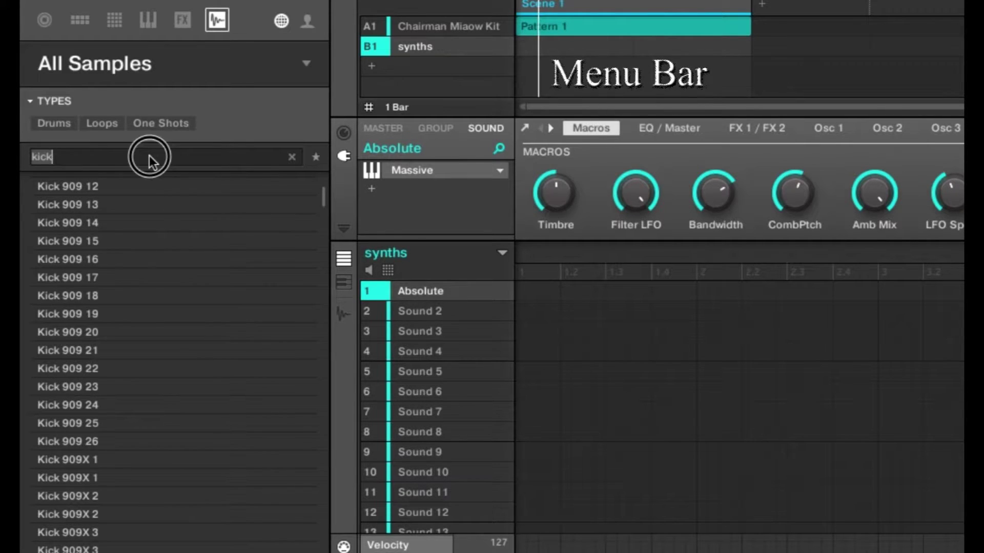
text(vocal)
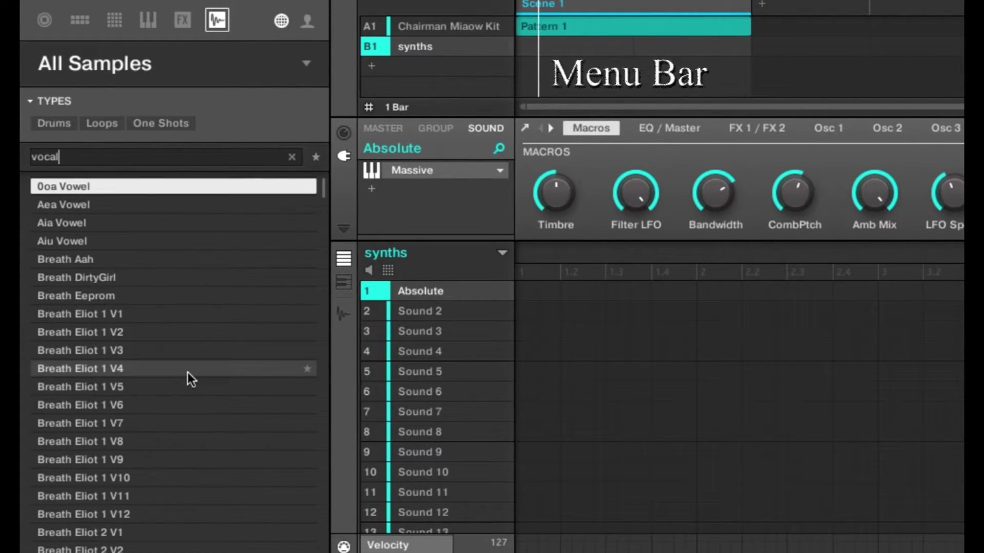
scroll(188, 373, down, 9)
scroll(188, 373, down, 20)
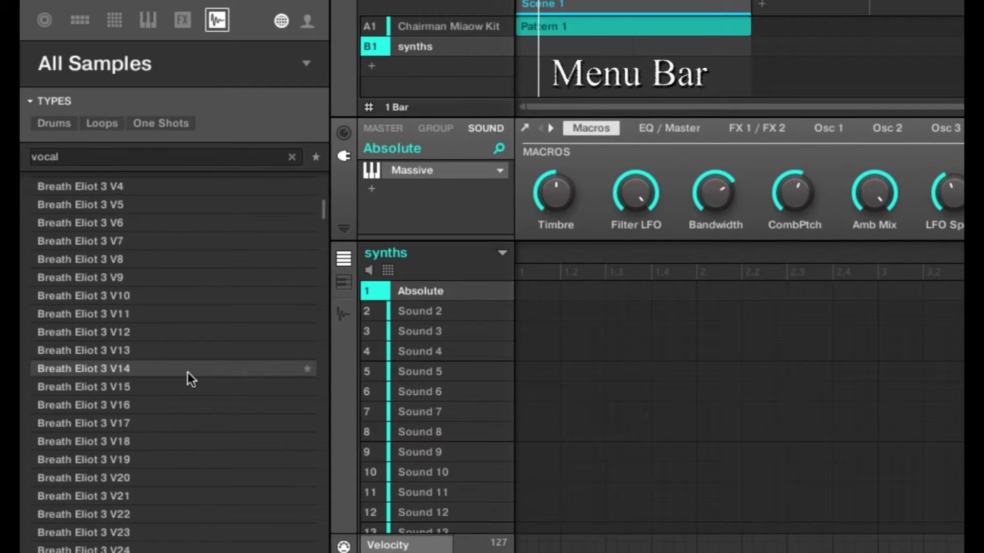
scroll(187, 373, down, 20)
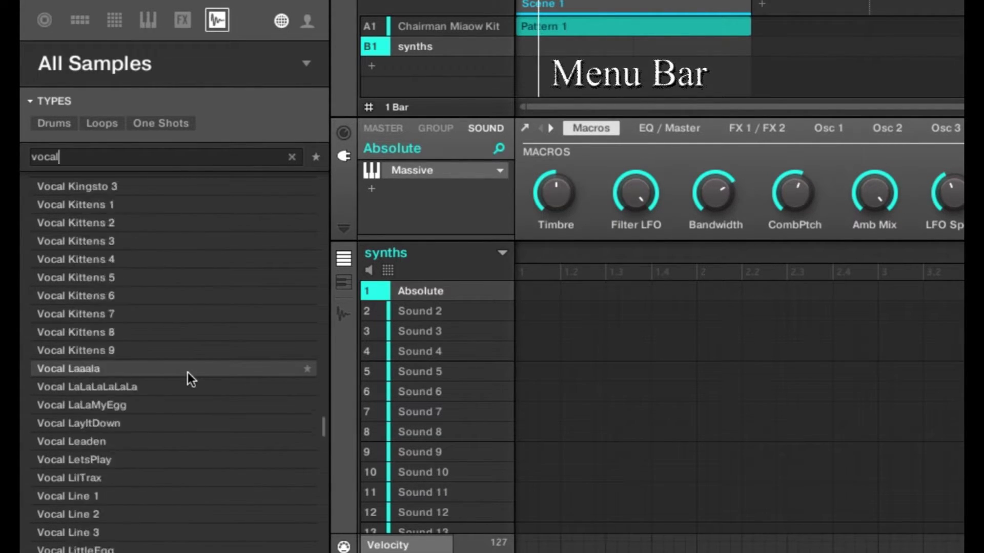
click(291, 158)
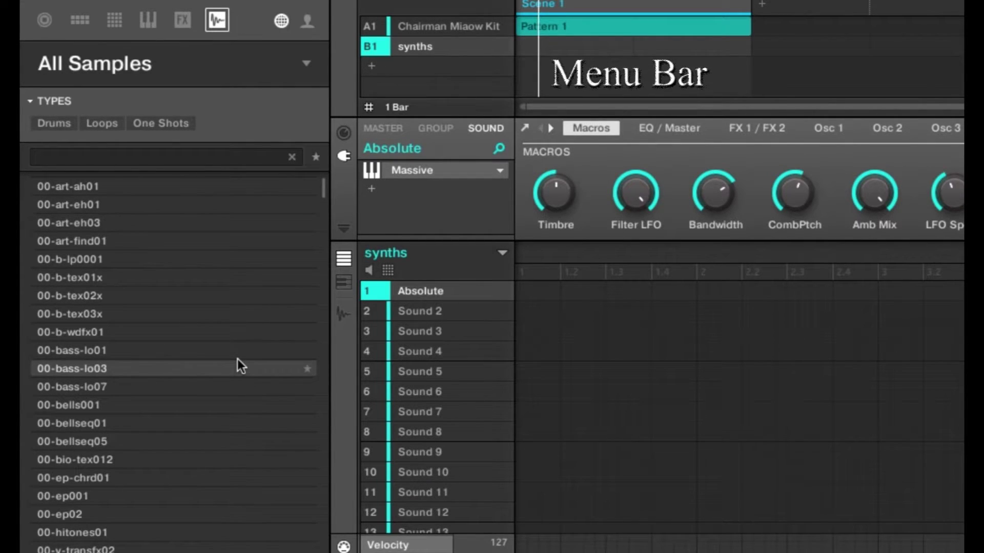